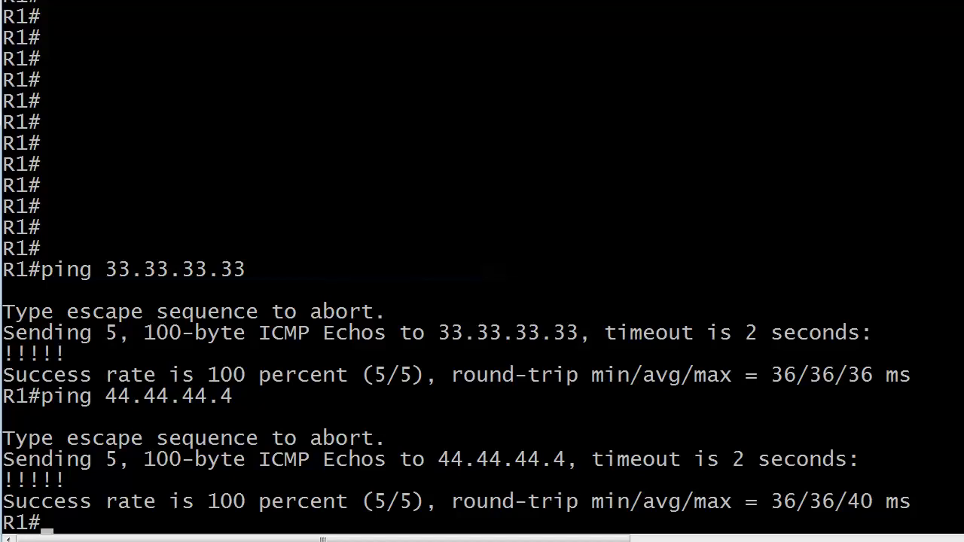
Step: Clear the stray characters at the R1 prompt and switch to the R3 console session
{"action": "type", "text": "x3"}
{"action": "key", "text": "BackSpace"}
{"action": "key", "text": "BackSpace"}
{"action": "key", "text": "ctrl+shift+6"}
{"action": "type", "text": "x3"}
{"action": "key", "text": "Return"}
{"action": "key", "text": "Return"}
{"action": "key", "text": "Return"}
Step: On R3, create access-list 8 denying and logging 11.11.11.0 0.0.0.255, then permitting any
{"action": "key", "text": "Return"}
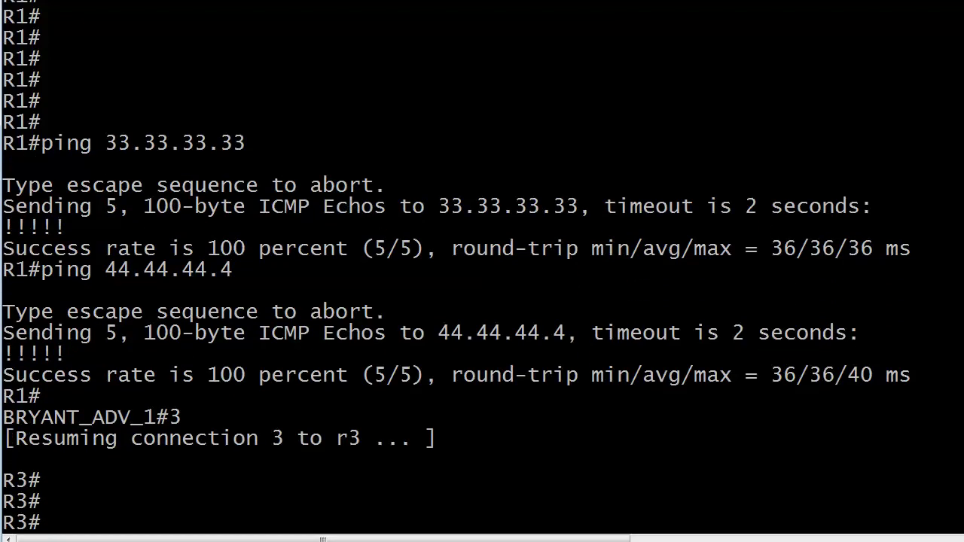
{"action": "type", "text": "conf t"}
{"action": "key", "text": "Return"}
{"action": "type", "text": "access-l"}
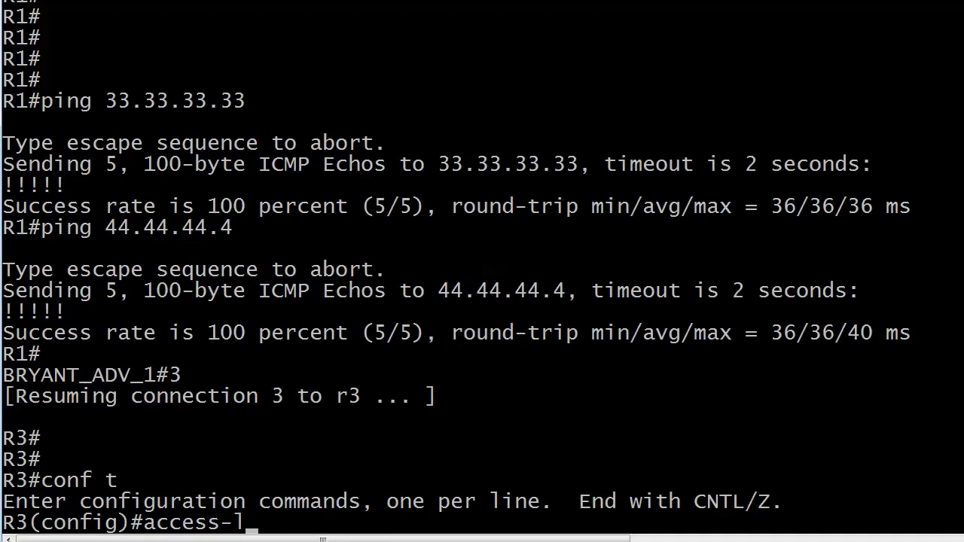
{"action": "type", "text": "ist 8 ?"}
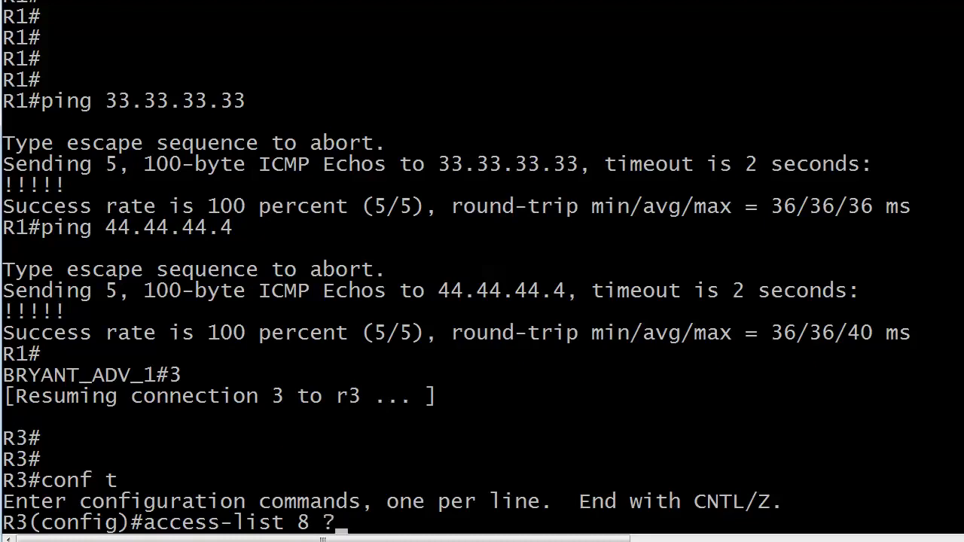
{"action": "key", "text": "BackSpace"}
{"action": "type", "text": "deny "}
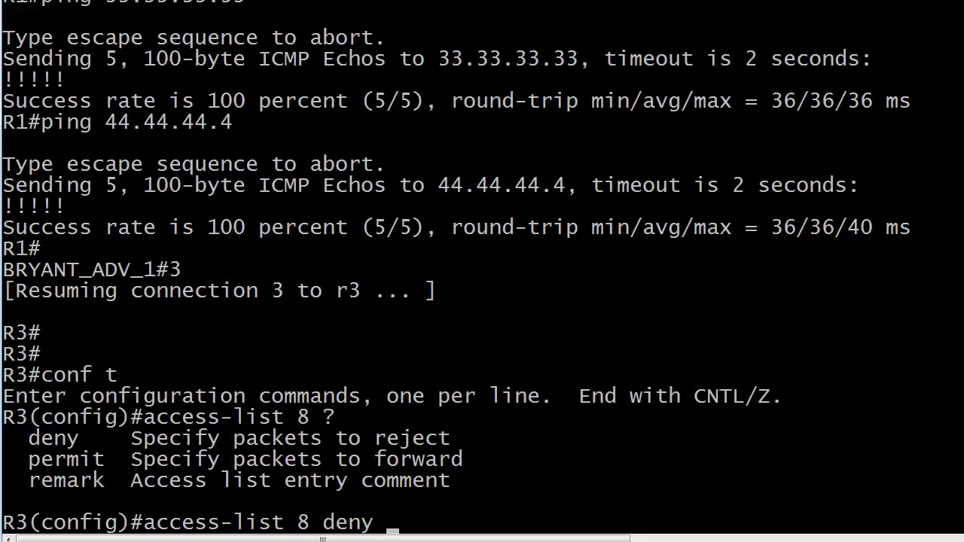
{"action": "type", "text": "?"}
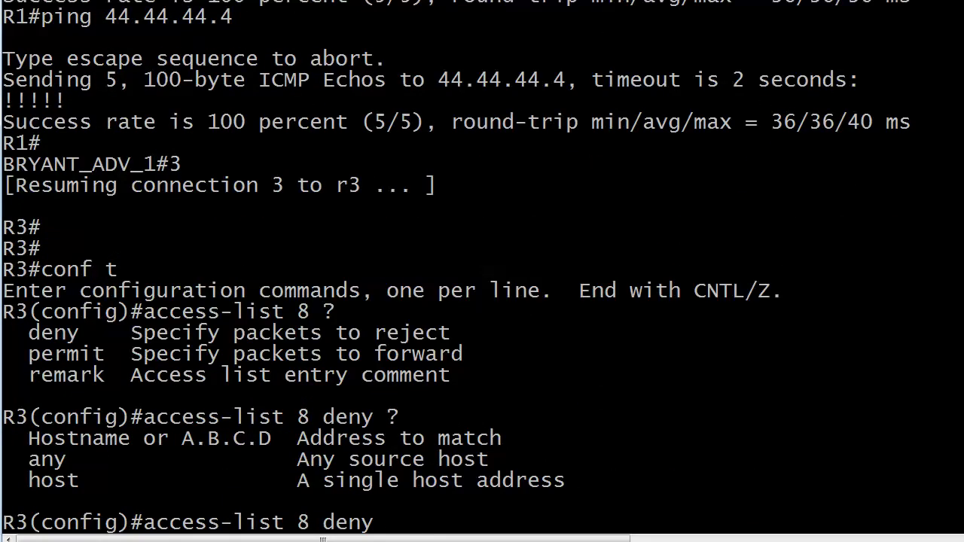
{"action": "type", "text": "11.11.11."}
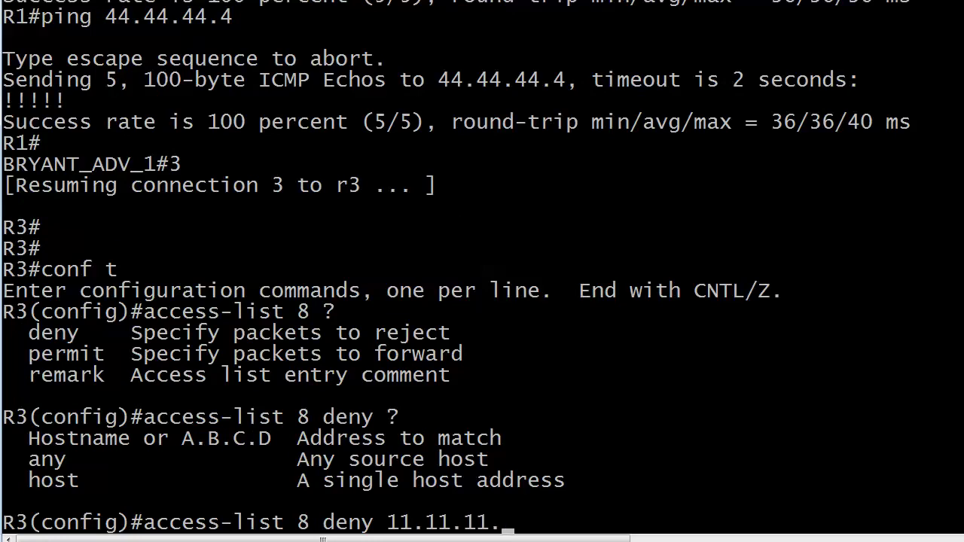
{"action": "type", "text": "0 "}
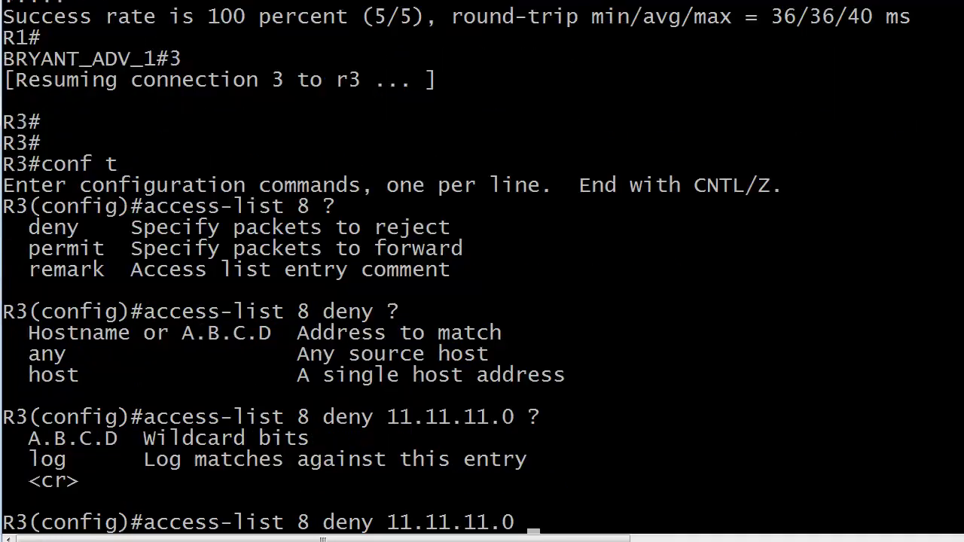
{"action": "type", "text": "?0.0.0.2"}
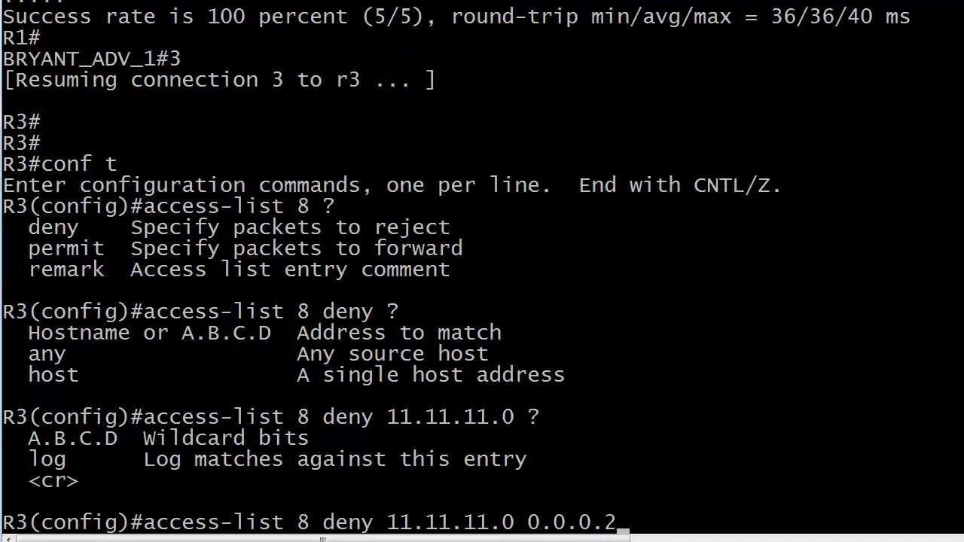
{"action": "type", "text": "55 "}
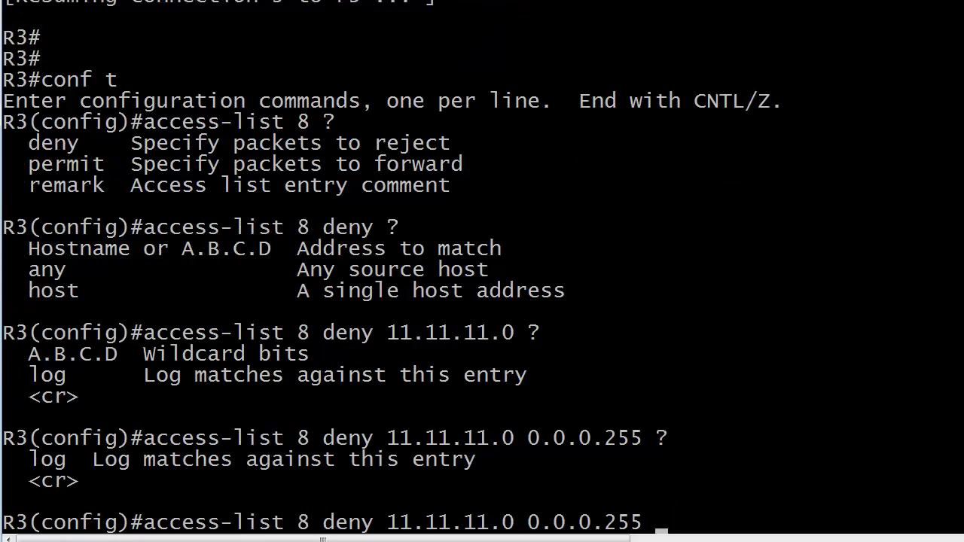
{"action": "type", "text": "?log"}
{"action": "key", "text": "Return"}
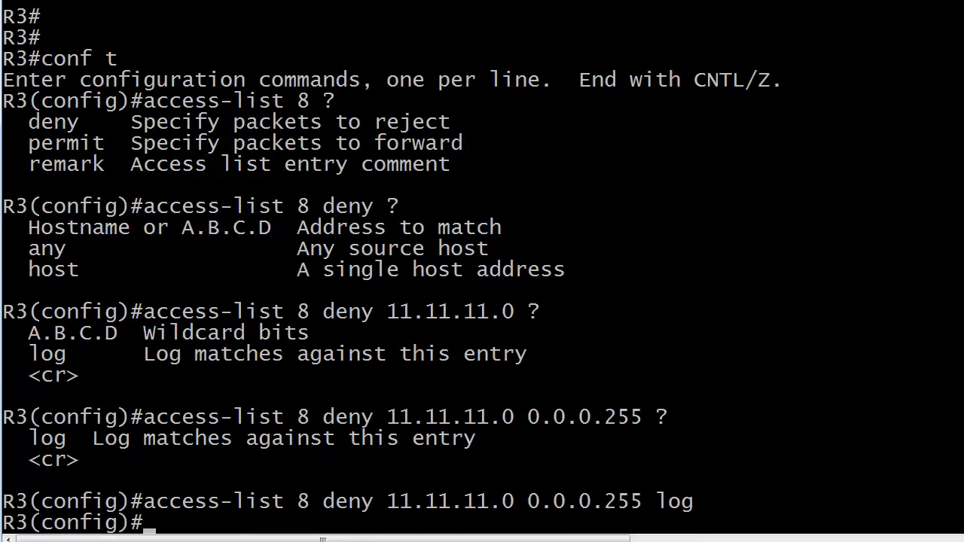
{"action": "type", "text": "access-list "}
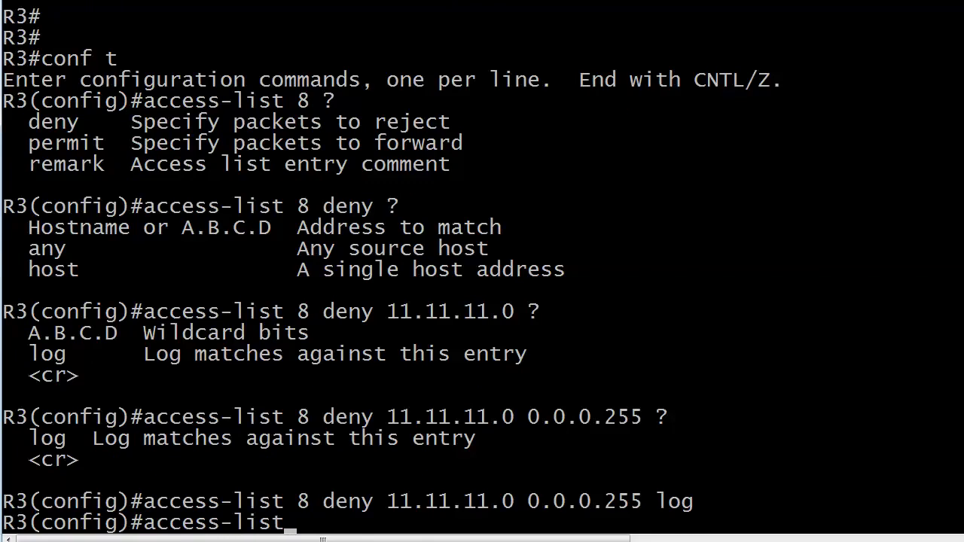
{"action": "type", "text": "8 permit"}
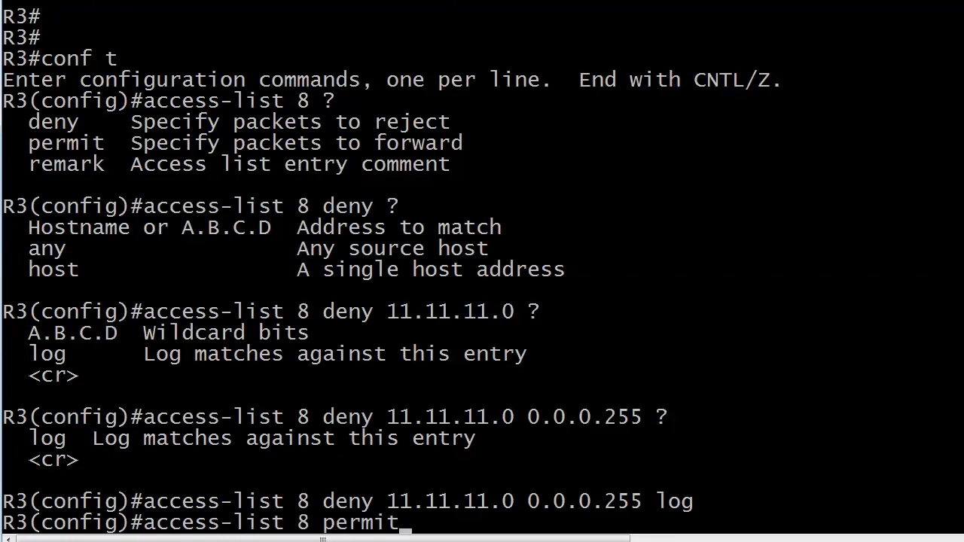
{"action": "type", "text": " any"}
{"action": "key", "text": "Return"}
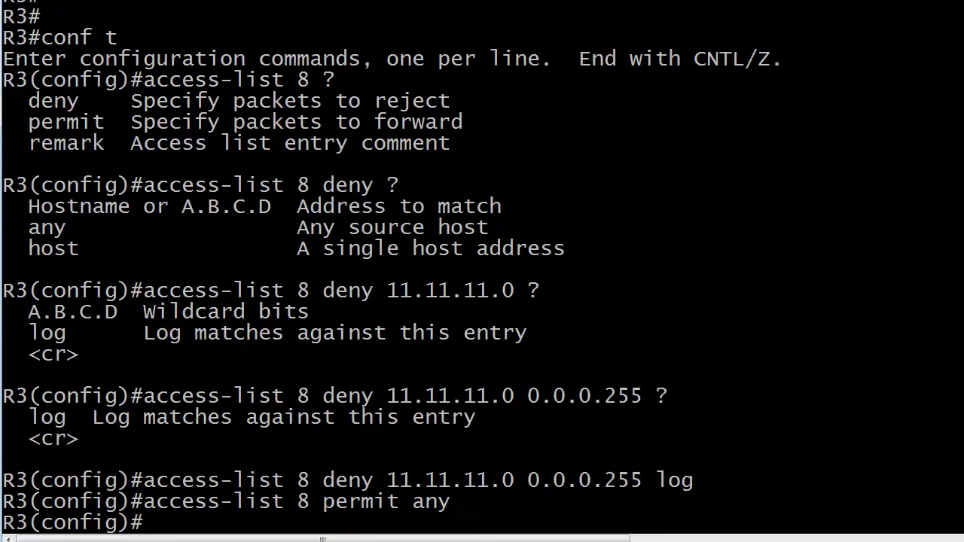
Step: Save R3's configuration with wr and return to the R1 session
{"action": "key", "text": "ctrl+z"}
{"action": "type", "text": "wr"}
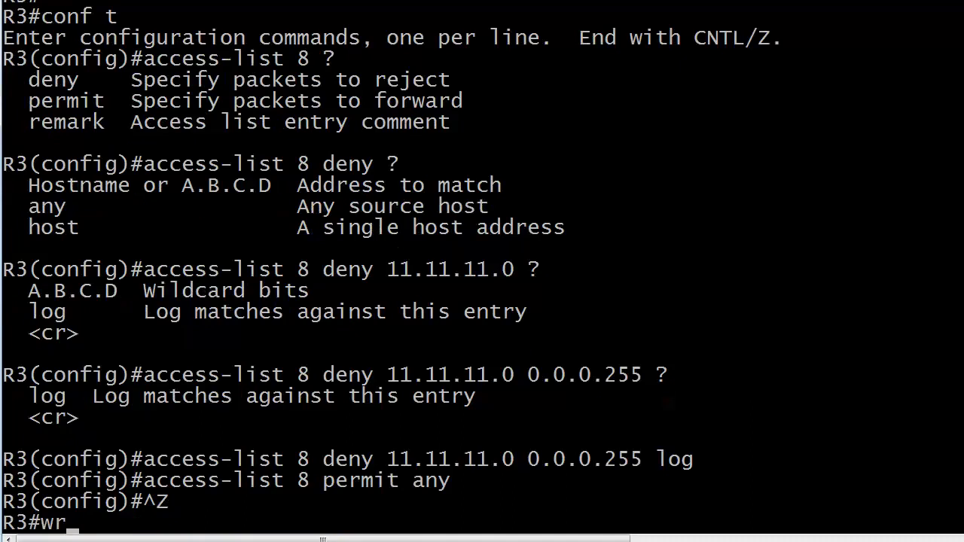
{"action": "key", "text": "Return"}
{"action": "type", "text": "1"}
{"action": "key", "text": "Return"}
{"action": "key", "text": "Return"}
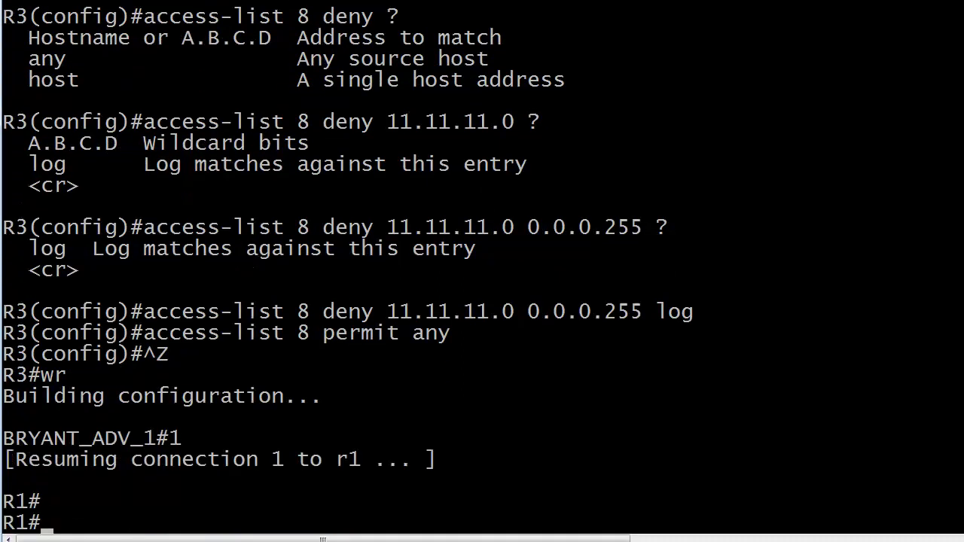
{"action": "type", "text": "ping 33.33"}
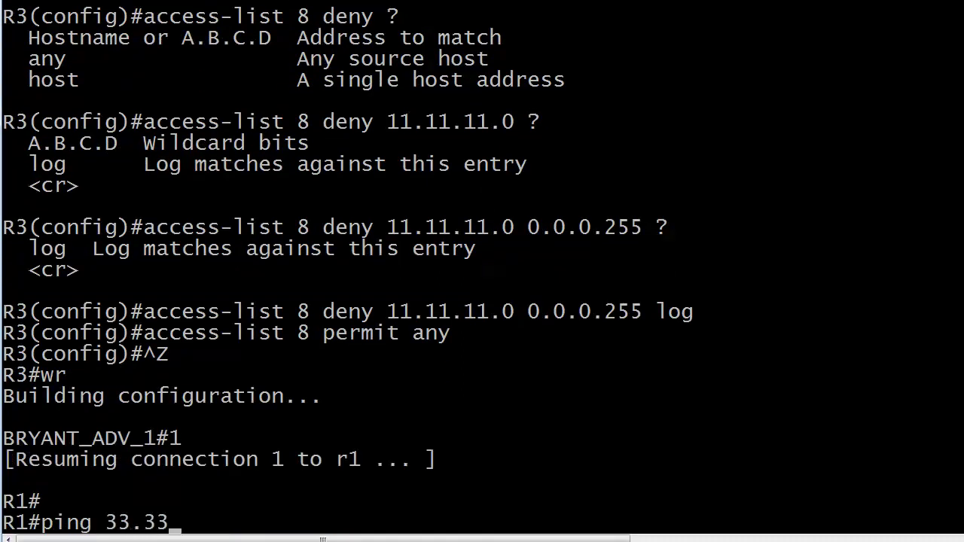
{"action": "type", "text": ".33.33"}
Step: Ping 33.33.33.33 and 44.44.44.4 from R1, both succeeding at 100 percent
{"action": "key", "text": "Return"}
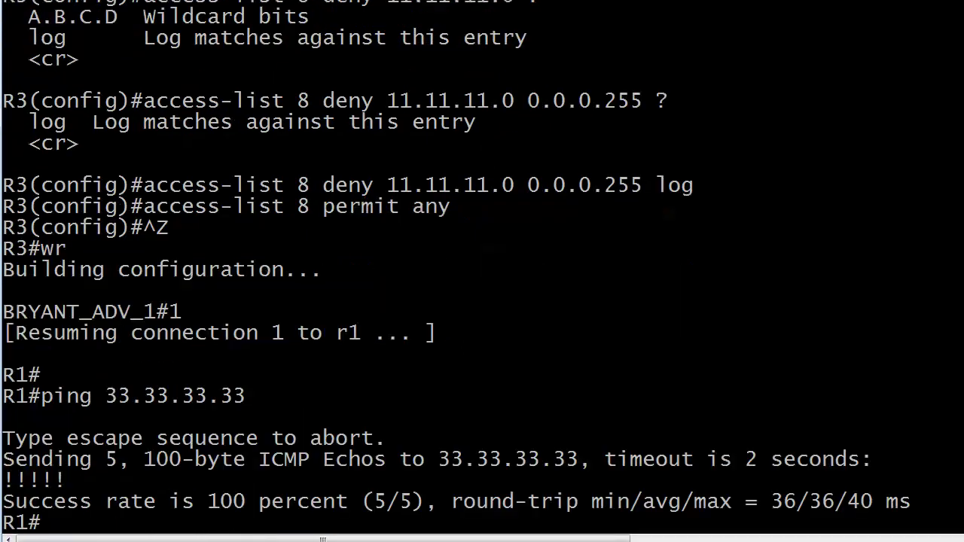
{"action": "type", "text": "ping 44.44"}
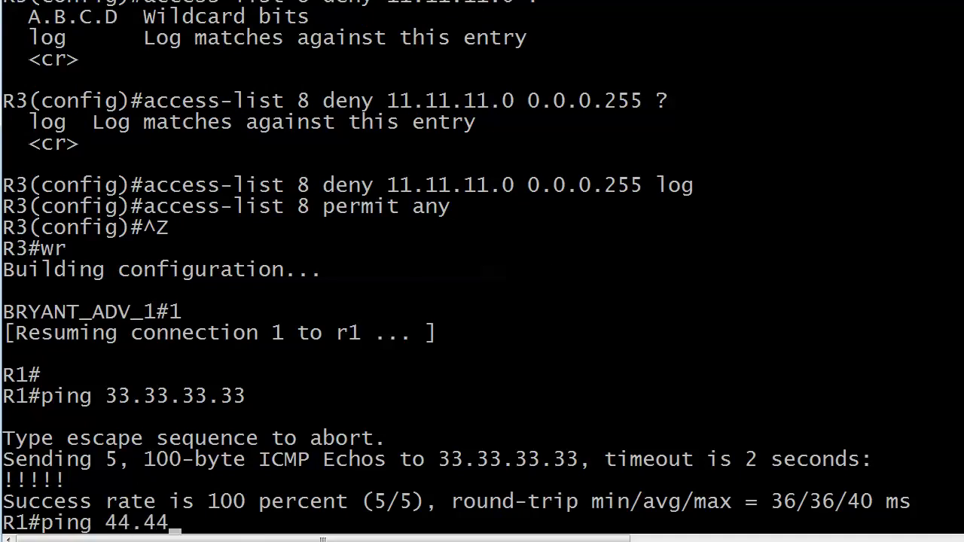
{"action": "type", "text": ".44.4"}
{"action": "key", "text": "Return"}
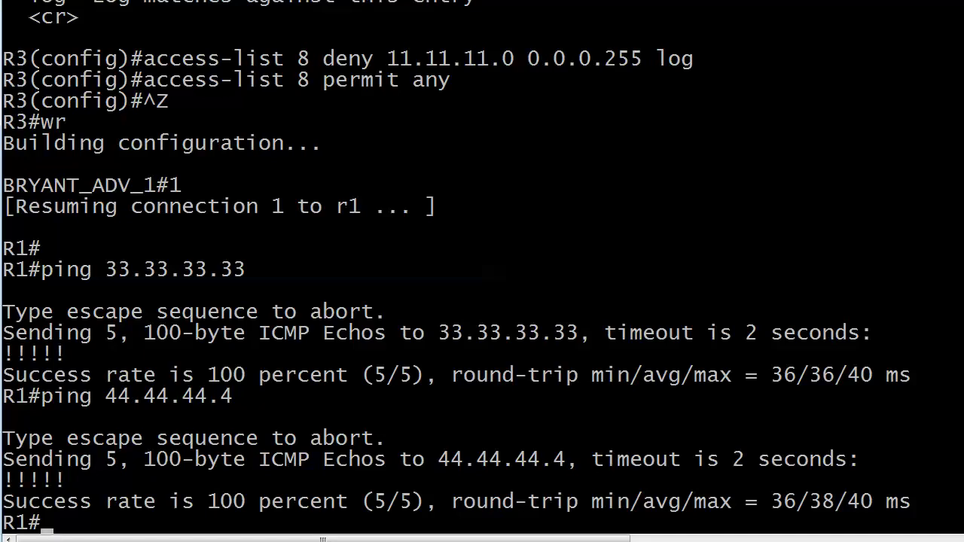
Step: On R3, apply access list 8 outbound on interface e0 with ip access-group 8 out
{"action": "key", "text": "ctrl+shift+6"}
{"action": "type", "text": "x3"}
{"action": "key", "text": "Return"}
{"action": "key", "text": "Return"}
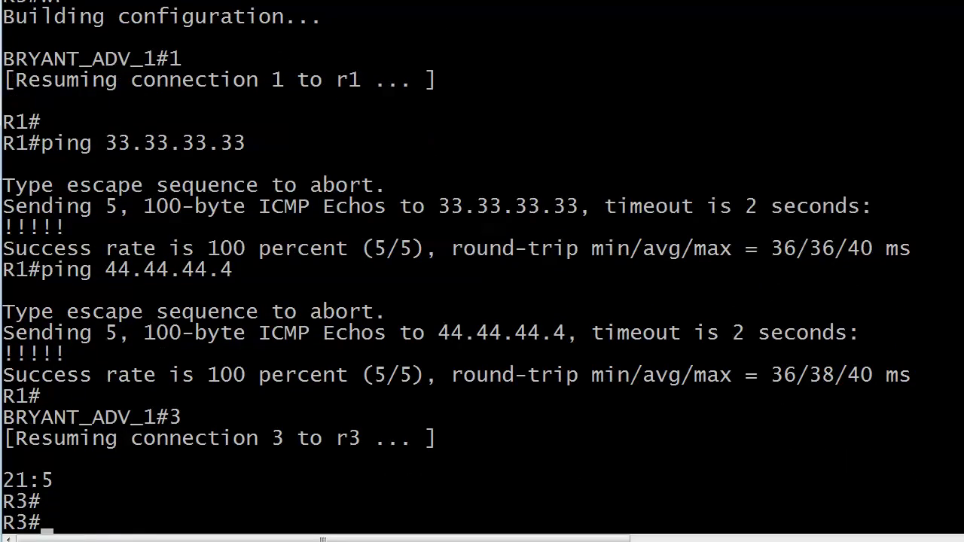
{"action": "type", "text": "conf t"}
{"action": "key", "text": "Return"}
{"action": "type", "text": "int e0"}
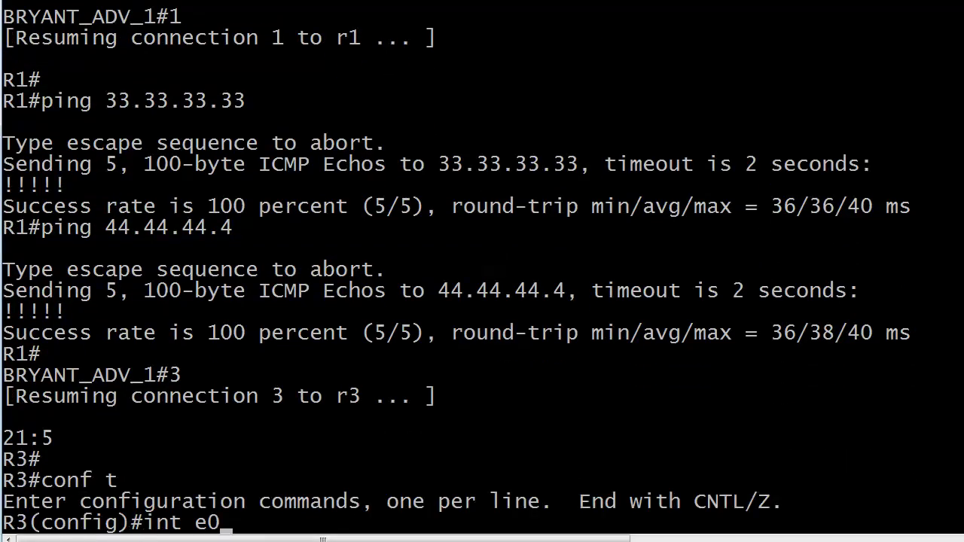
{"action": "key", "text": "Return"}
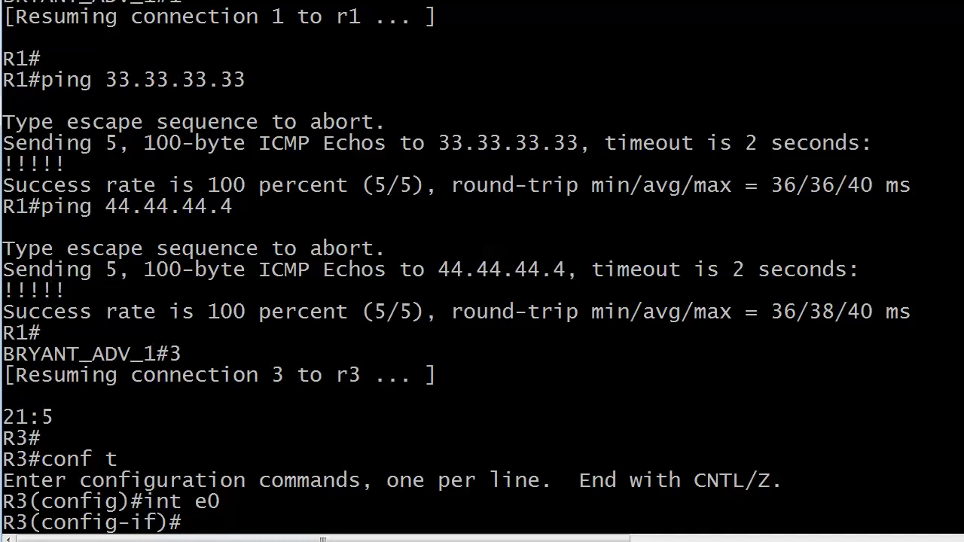
{"action": "type", "text": "ip access-group ?"}
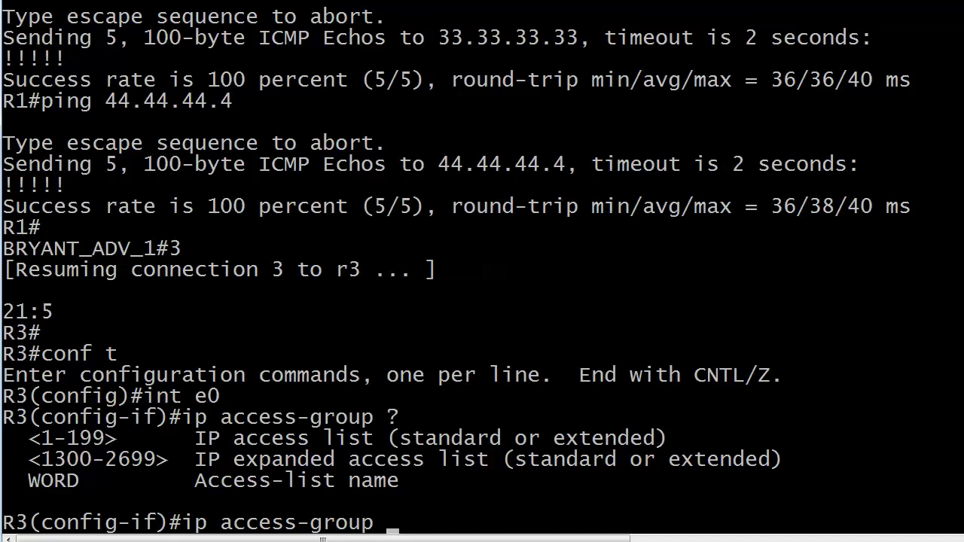
{"action": "type", "text": "8 ?"}
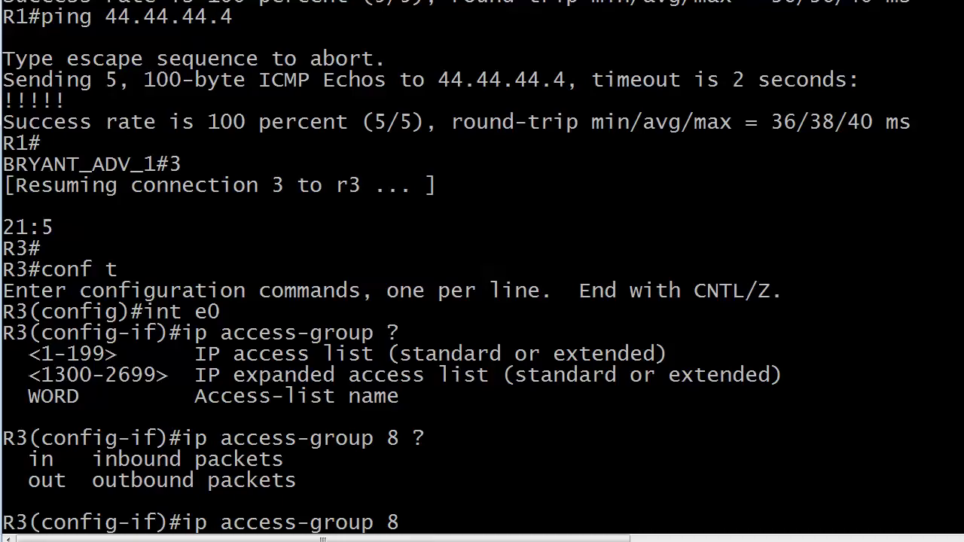
{"action": "type", "text": "out"}
{"action": "key", "text": "Return"}
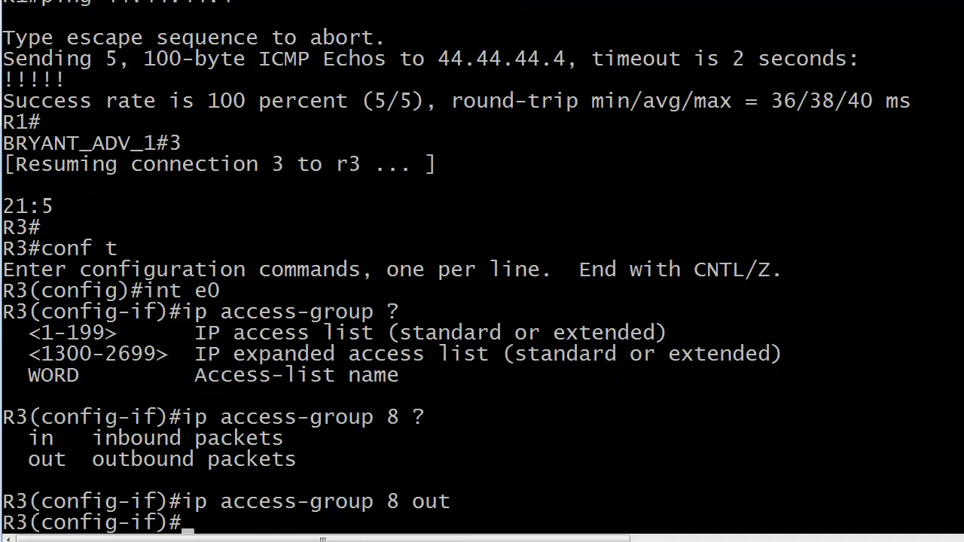
Step: Save R3's configuration with wr and switch back to the R1 session
{"action": "key", "text": "ctrl+z"}
{"action": "type", "text": "wr"}
{"action": "key", "text": "Return"}
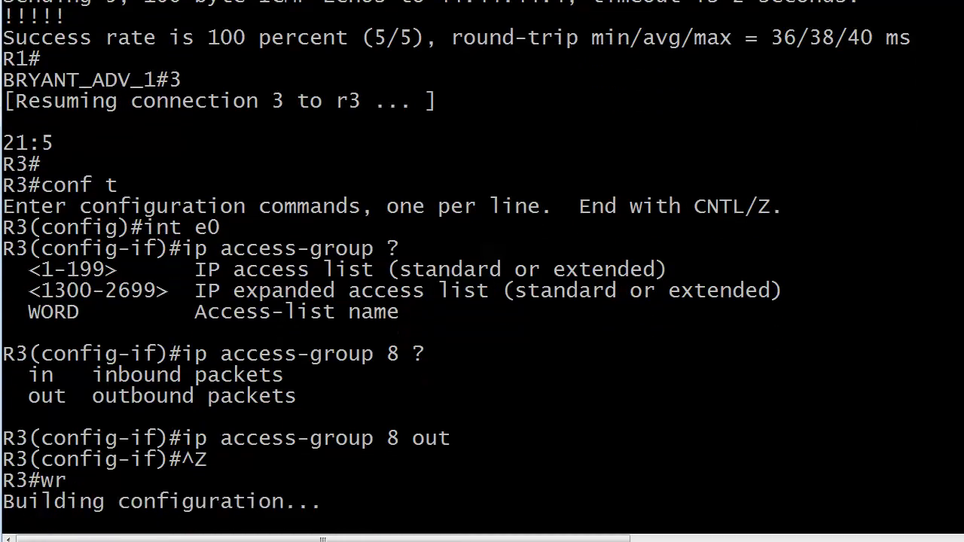
{"action": "key", "text": "ctrl+shift+6"}
{"action": "type", "text": "x1"}
{"action": "key", "text": "Return"}
{"action": "key", "text": "Return"}
{"action": "type", "text": "ping "}
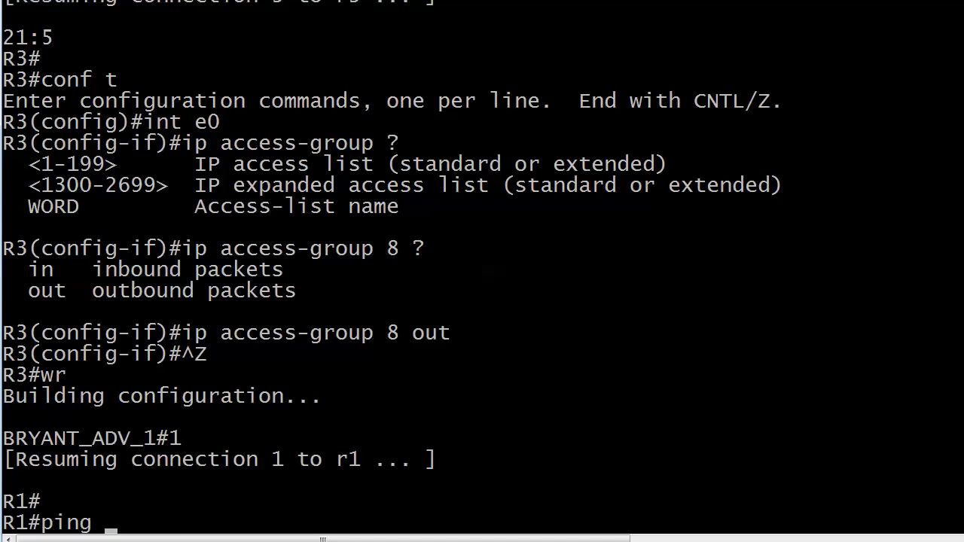
{"action": "type", "text": "33.33.33.33."}
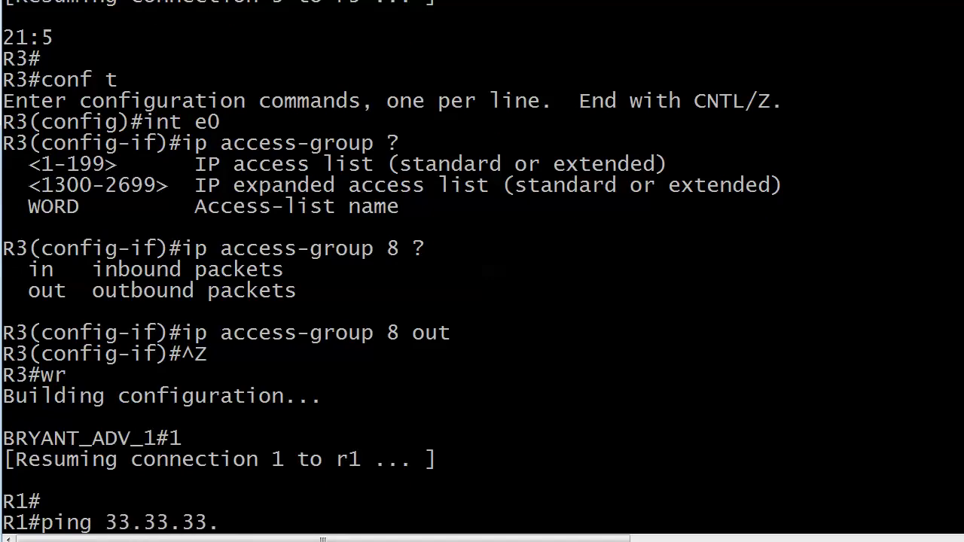
Step: Re-ping from R1: 33.33.33.33 still succeeds, while 44.44.44.4 fails with U.U.U (0/5)
{"action": "key", "text": "Return"}
{"action": "type", "text": "ping"}
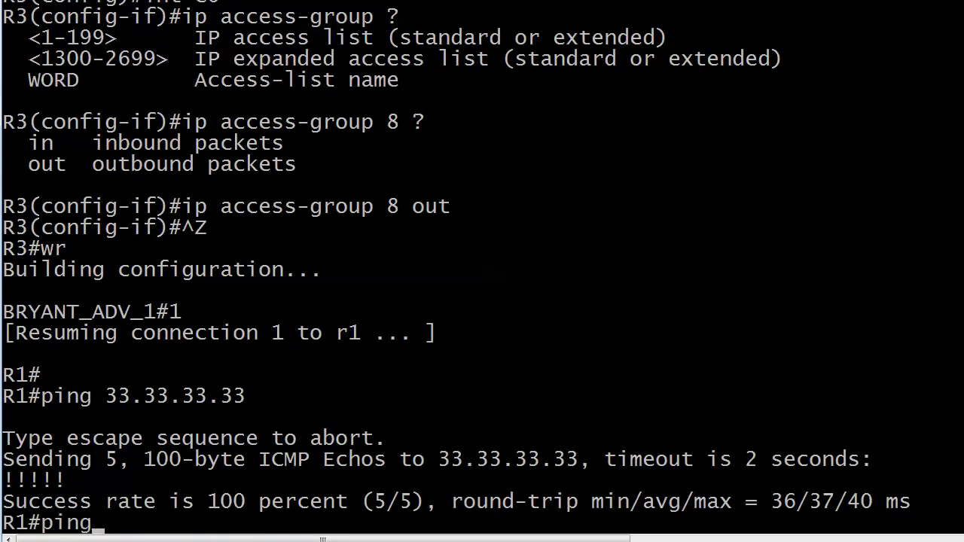
{"action": "type", "text": " 44.44.44.4"}
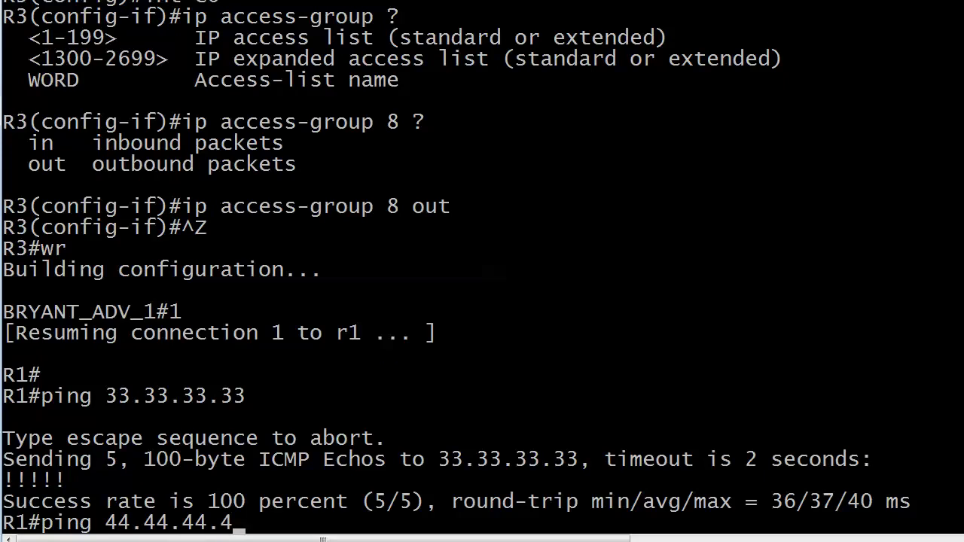
{"action": "key", "text": "Return"}
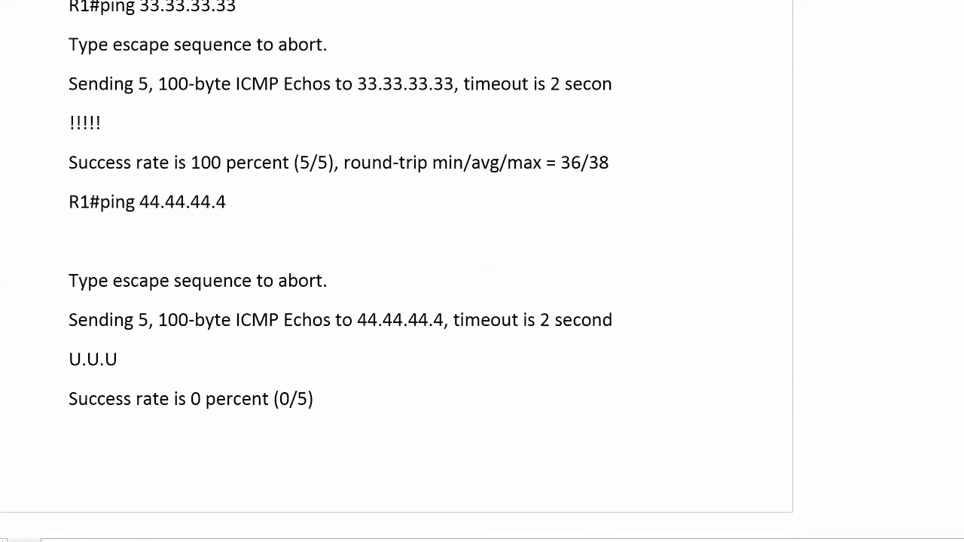
{"action": "scroll", "coordinate": [397, 269], "scroll_direction": "down", "scroll_amount": 5}
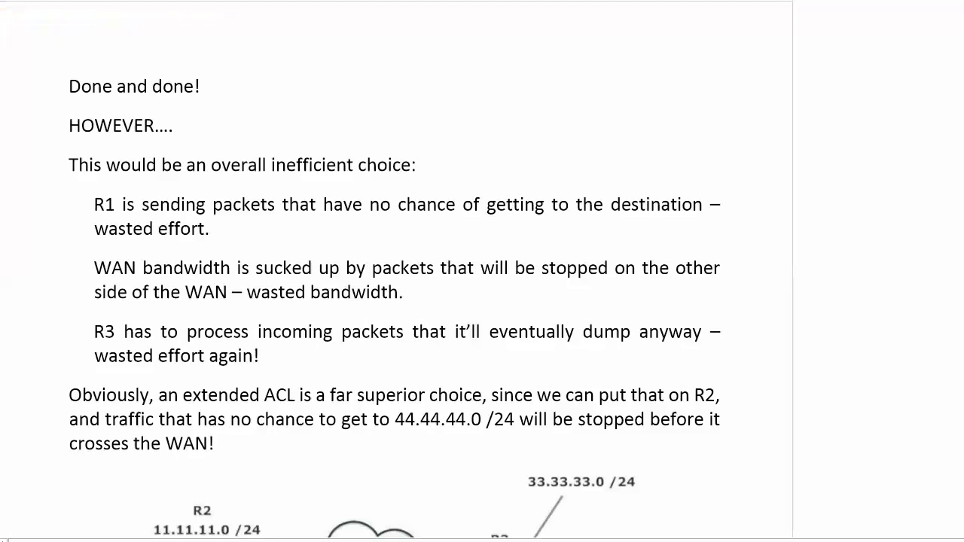